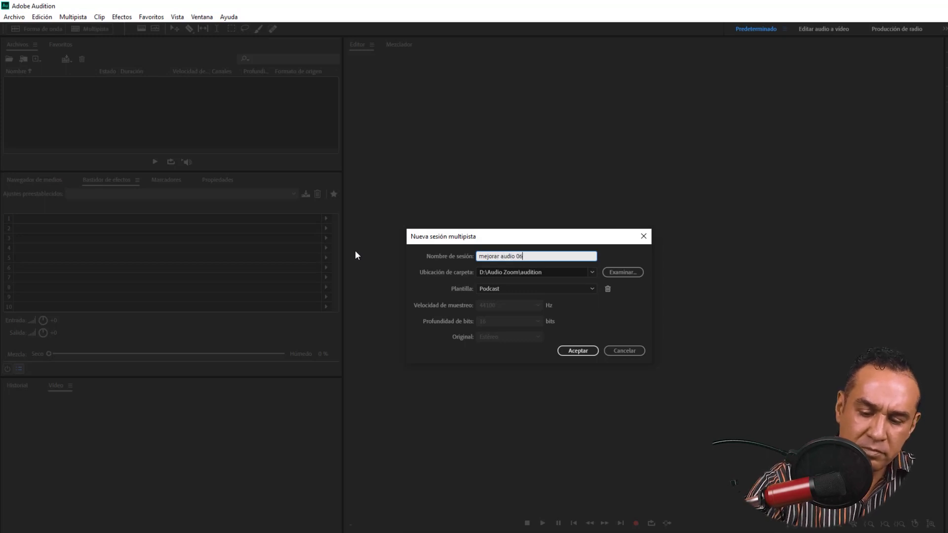
Create the multitrack session "mejorar audio 06" from the Podcast template in D:\Audio Zoom\audition
click(593, 352)
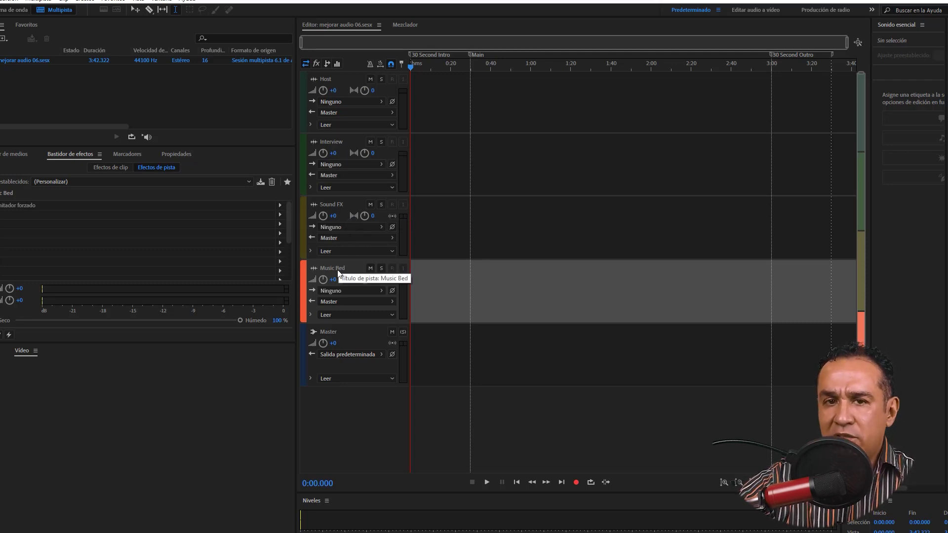
Set up the Host track with the mono input [02M] Focusrite USB 2, armed for recording and with input monitoring on
click(330, 77)
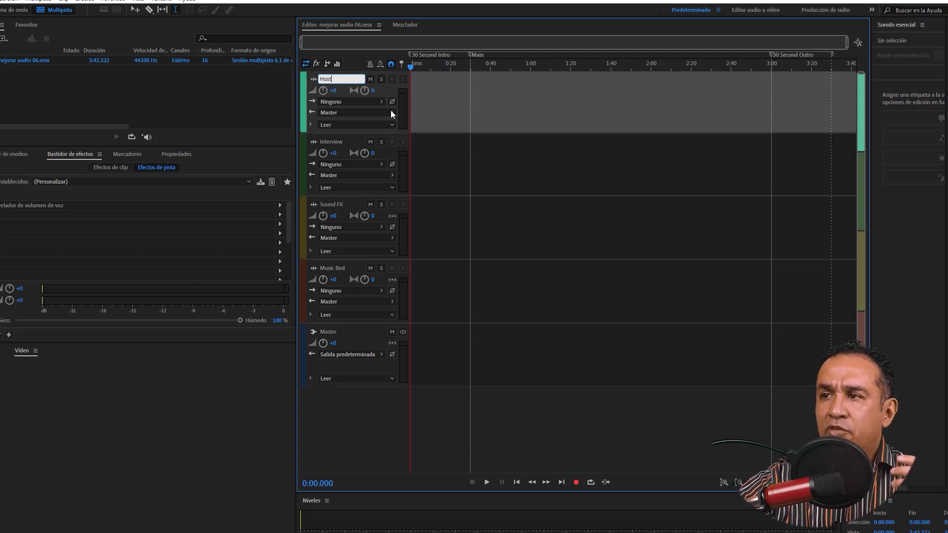
click(373, 102)
mouse_move(422, 121)
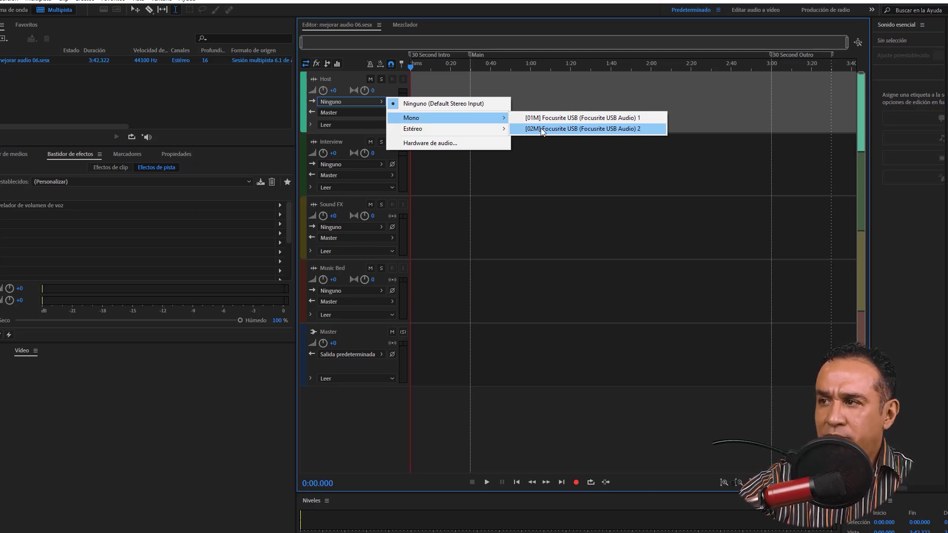
click(542, 129)
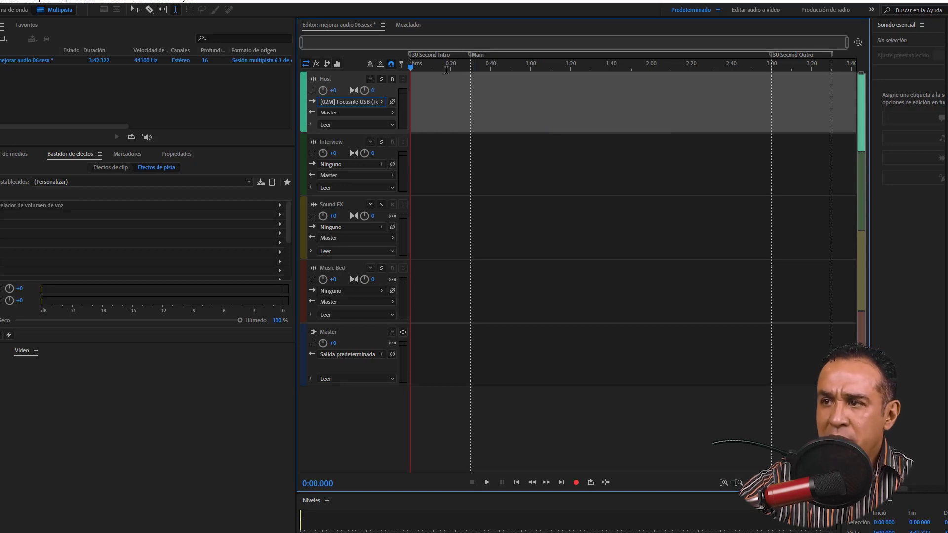
click(391, 79)
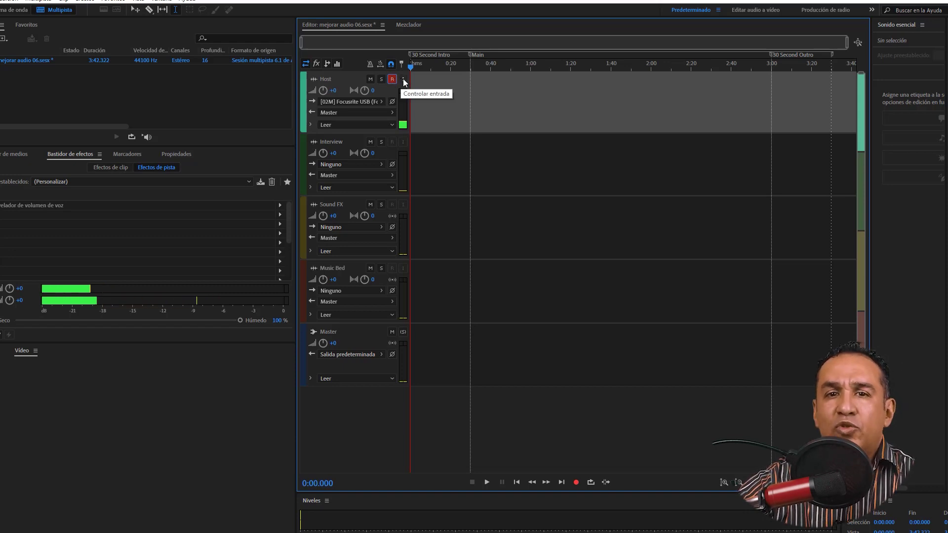
click(403, 79)
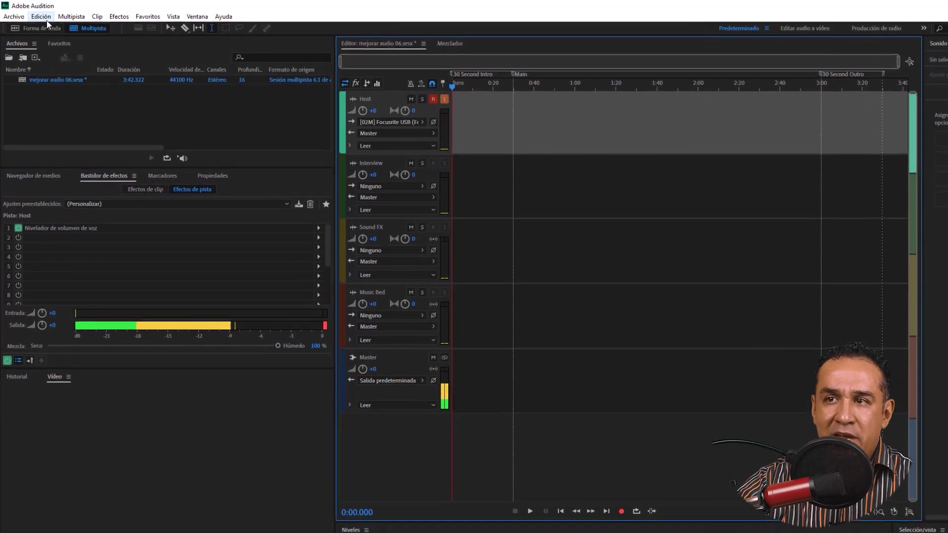
Set the audio hardware latency to 50 ms in the preferences
click(41, 16)
mouse_move(120, 356)
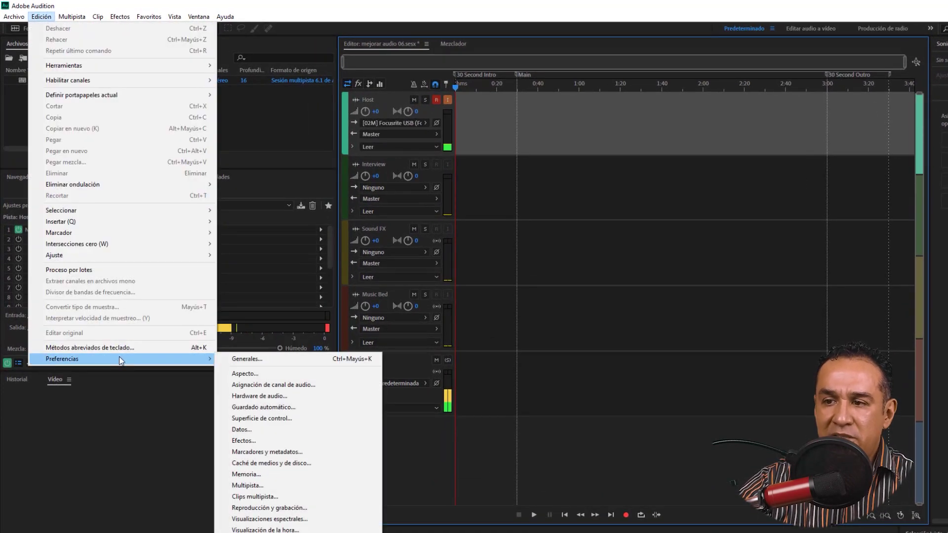
click(300, 396)
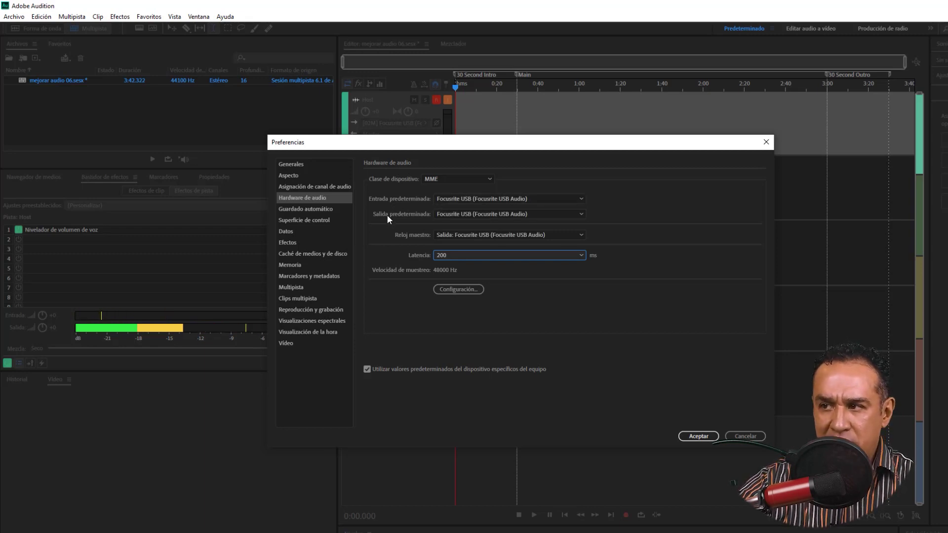
click(450, 257)
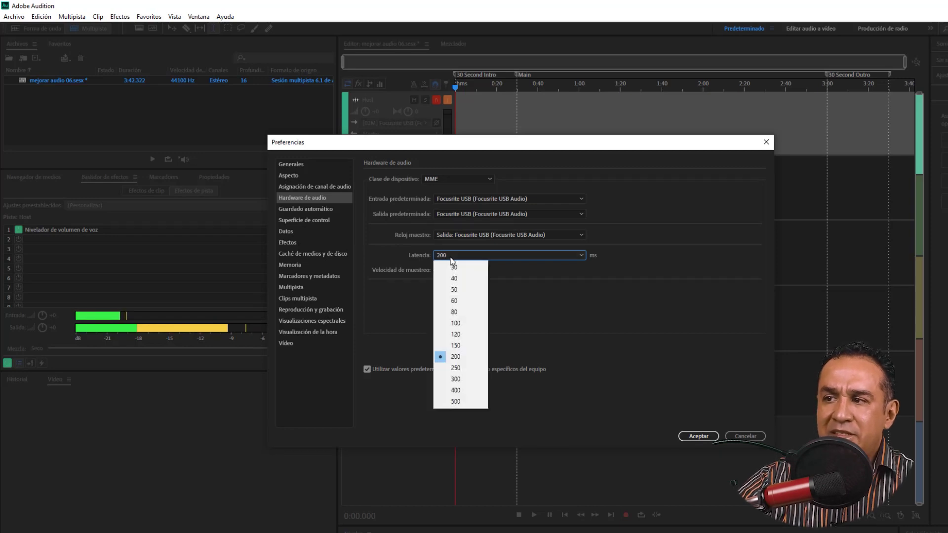
click(455, 288)
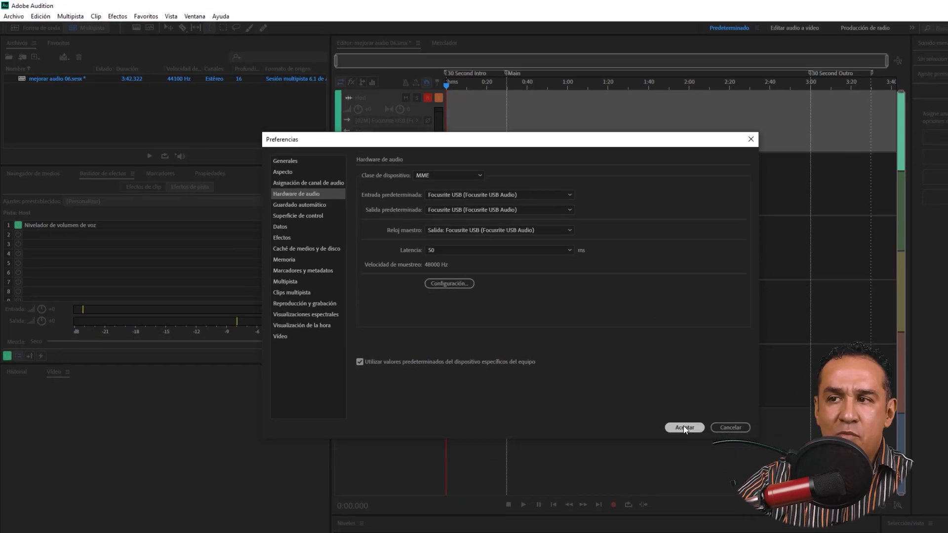
click(688, 429)
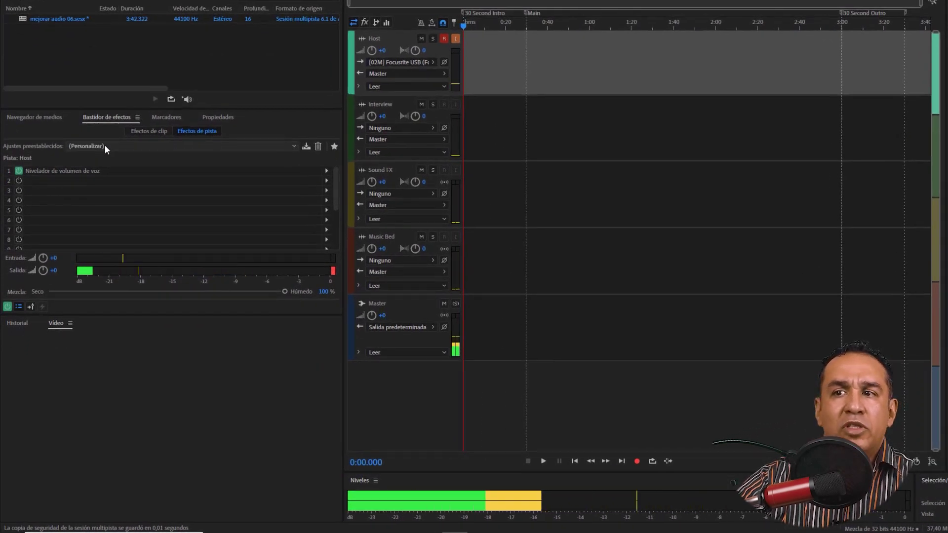
Apply the Voz de podcast rack preset to the Host track and set its Eliminar ruido effect to Reducción de ruido fuerte
click(105, 145)
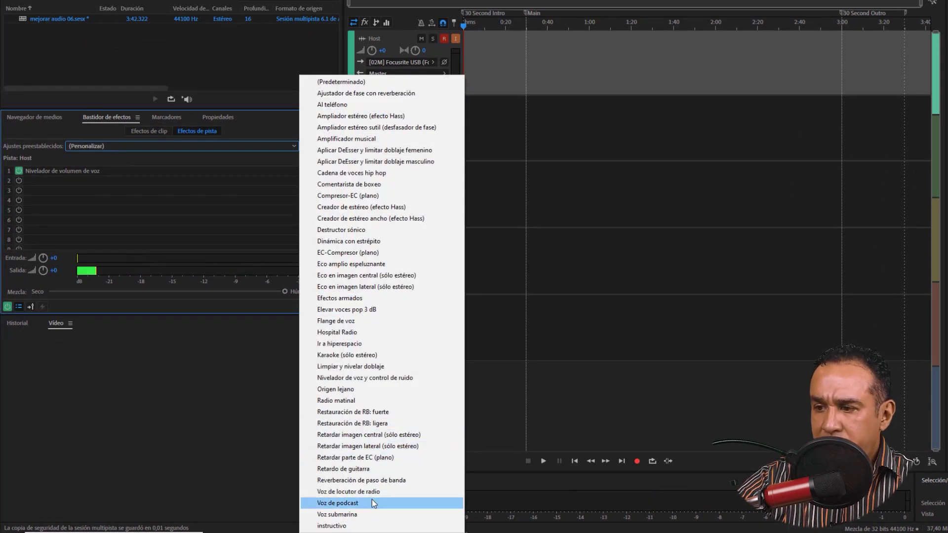
click(372, 501)
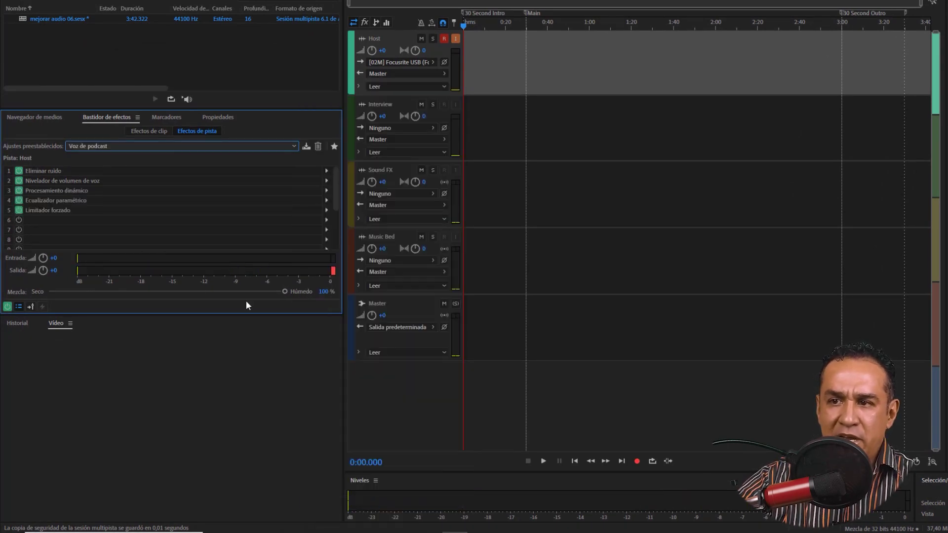
double_click(47, 173)
click(507, 140)
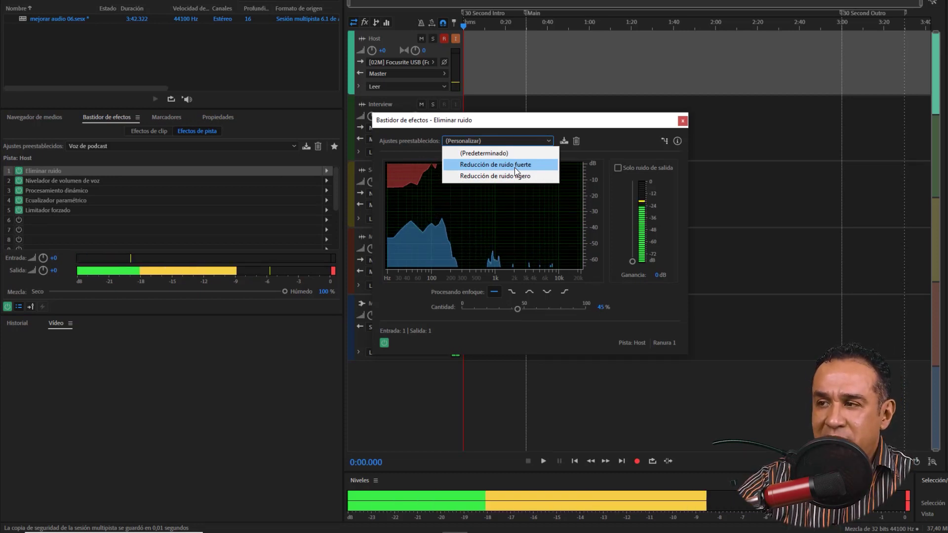
click(514, 167)
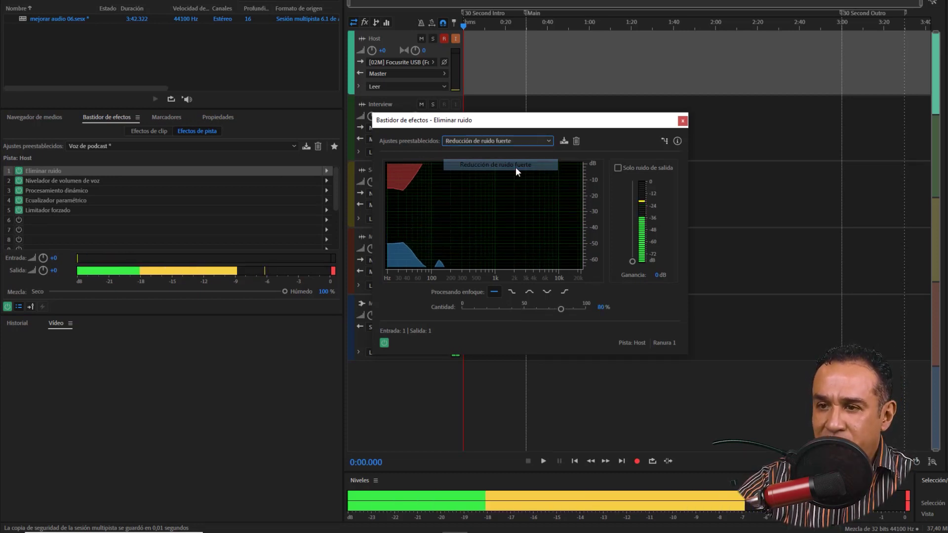
click(683, 120)
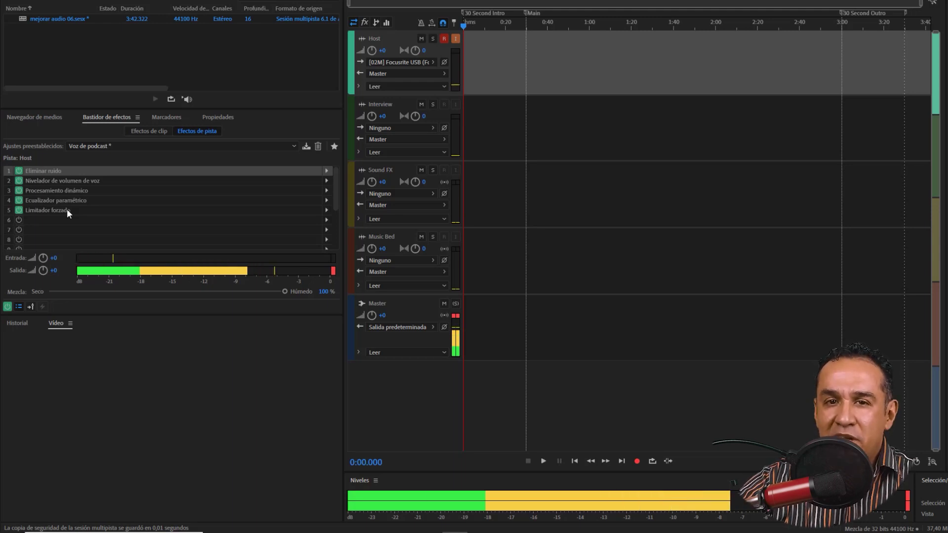
Move Limitador forzado to slot 6 and add a tube-modeled compressor in slot 5 with the Enriquecedor de voz preset
drag(67, 210, 58, 221)
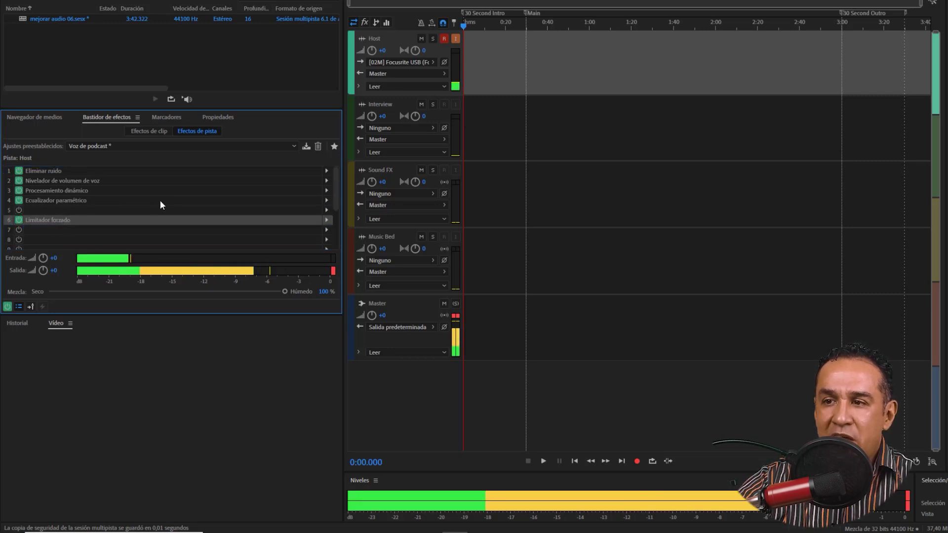
click(327, 210)
mouse_move(404, 249)
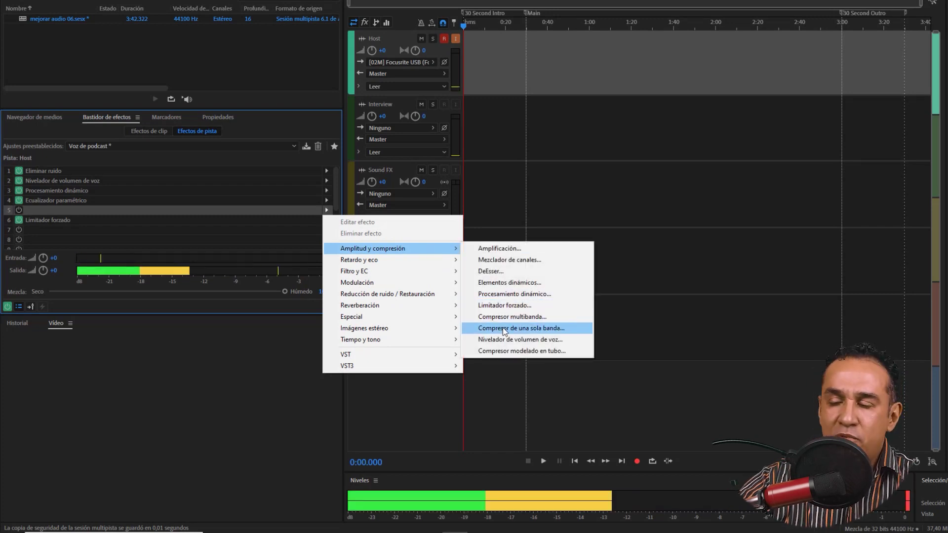
click(512, 352)
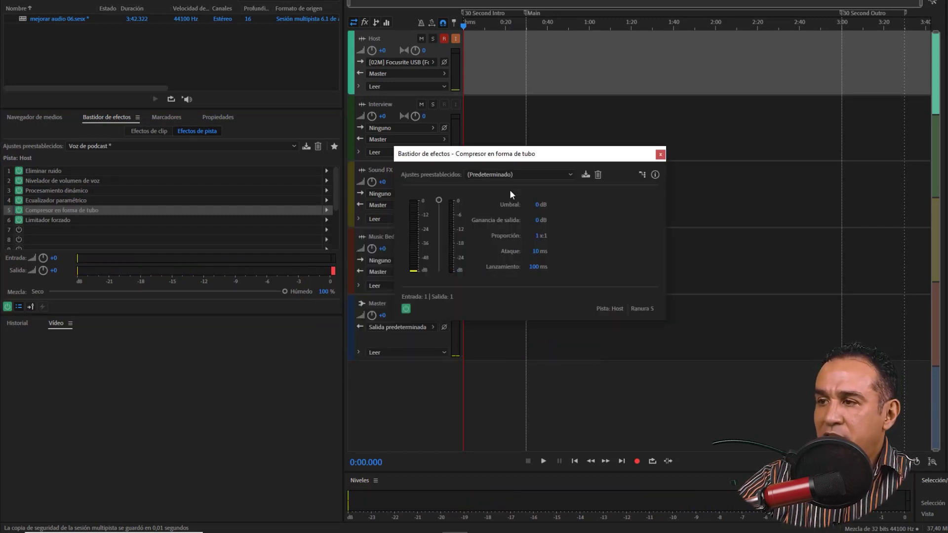
click(505, 174)
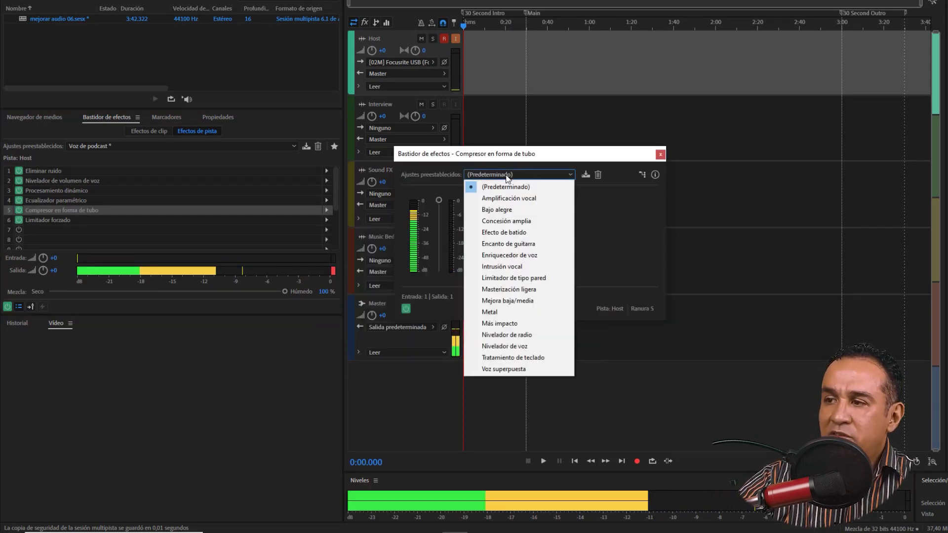
click(523, 256)
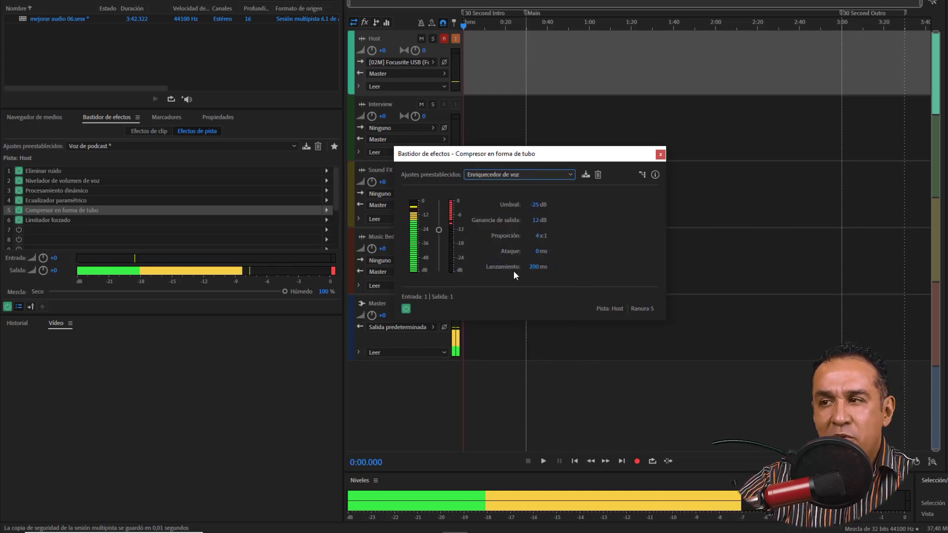
click(661, 155)
Apply the preset Limitar a -3 dB to the Limitador forzado effect on the Host track
double_click(66, 220)
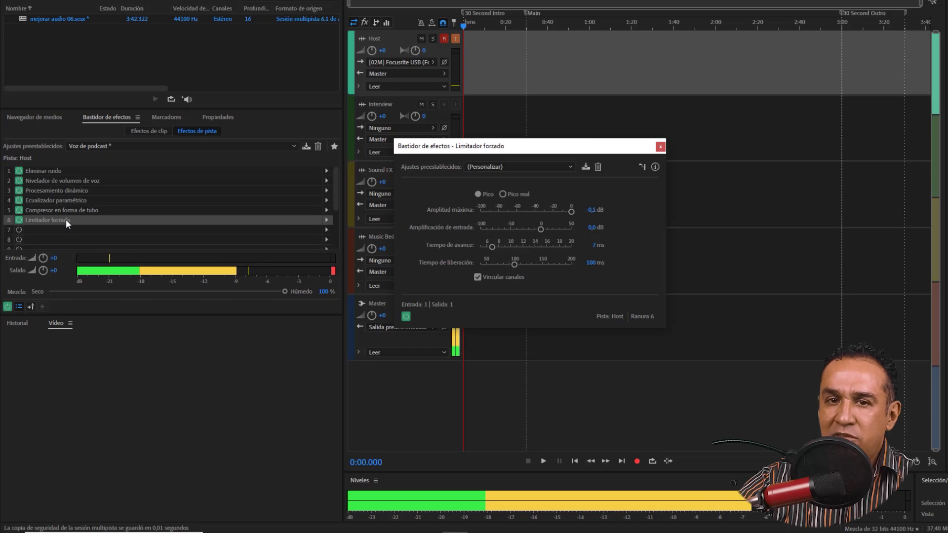
click(519, 166)
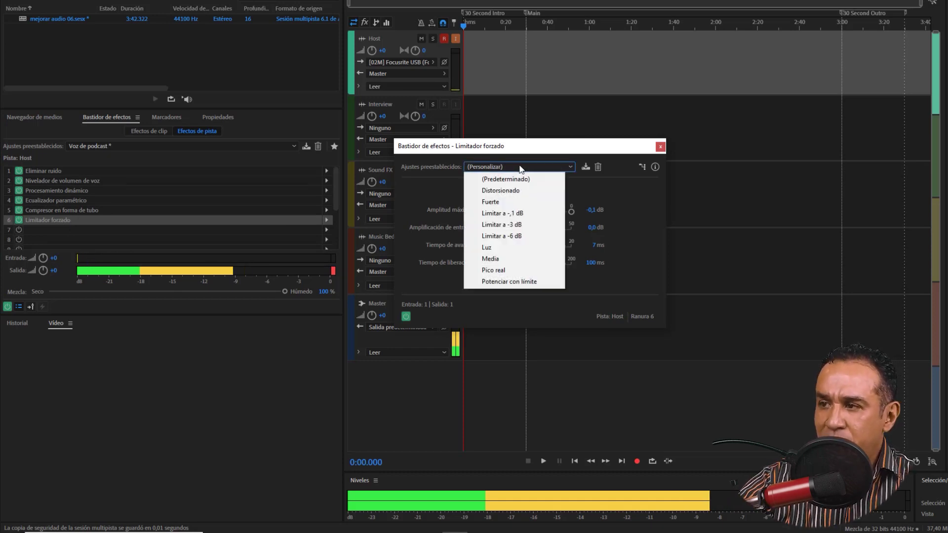
click(541, 225)
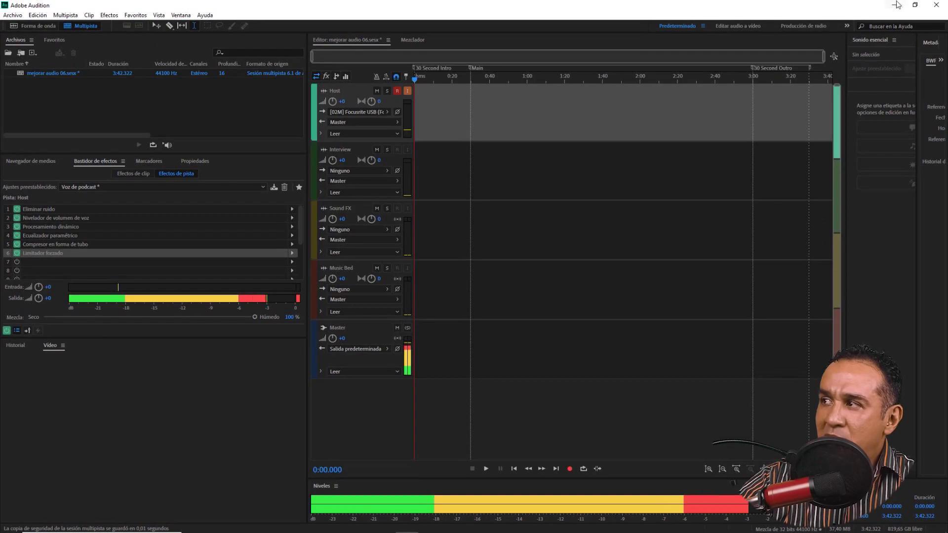
Minimize Audition, launch Zoom through the Windows search and start a new meeting
click(895, 5)
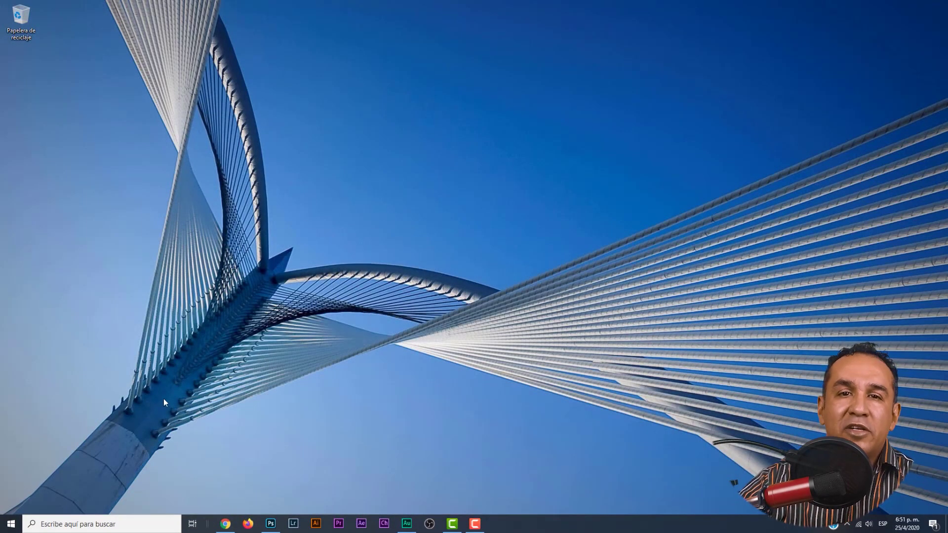
click(106, 524)
text(zoo)
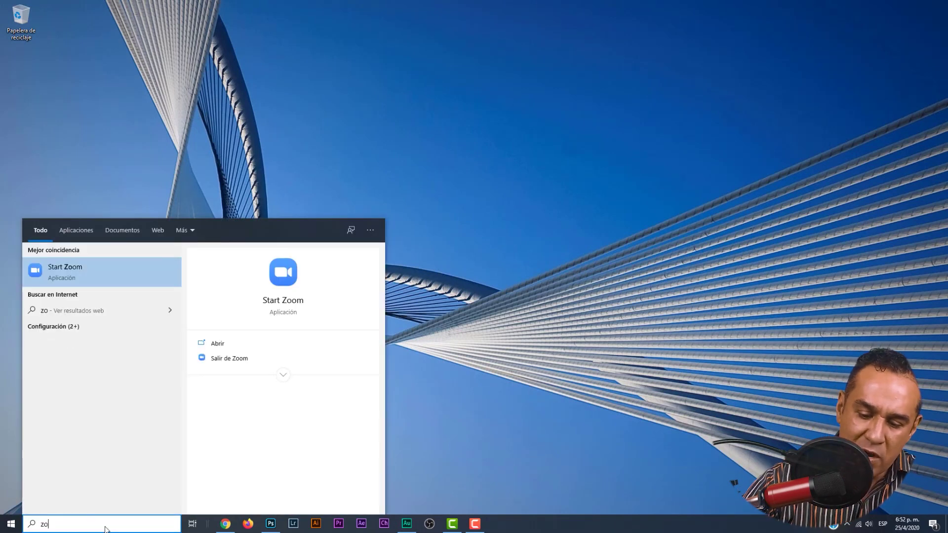
click(70, 272)
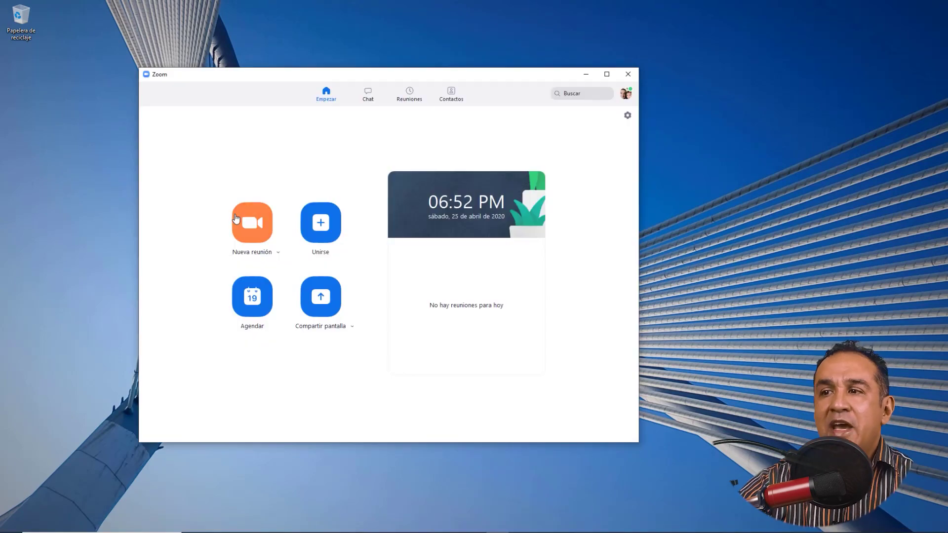
click(252, 221)
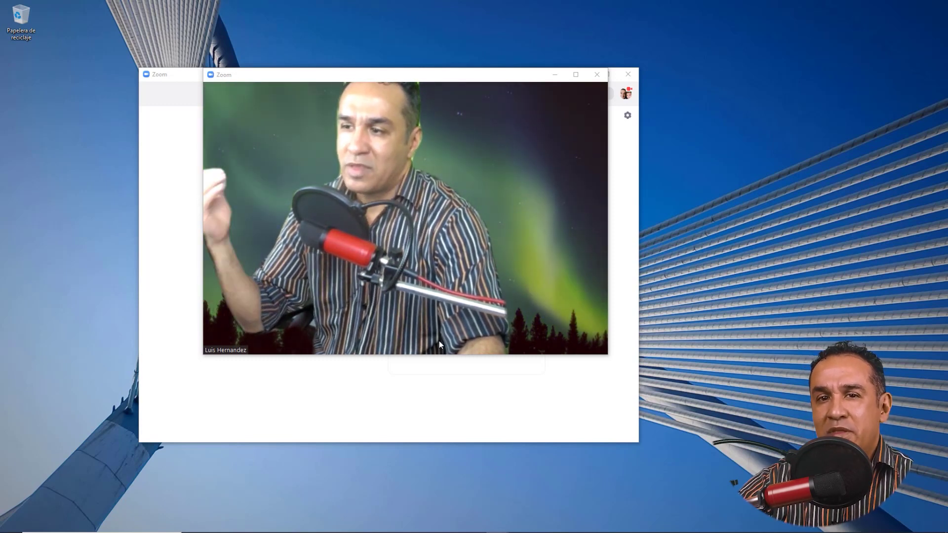
Share the Photoshop window "miniatura curso photoshop.psd" in the meeting with computer sound included
mouse_move(445, 296)
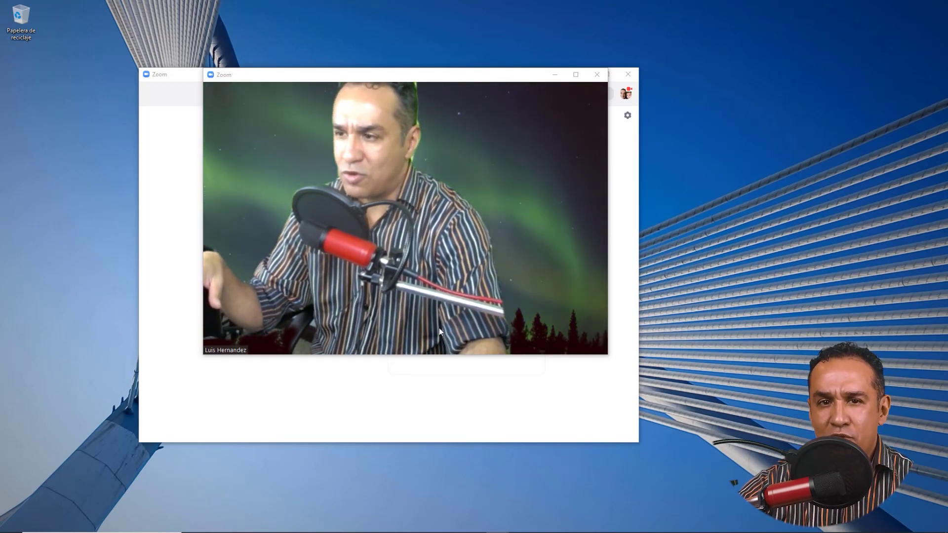
mouse_move(431, 335)
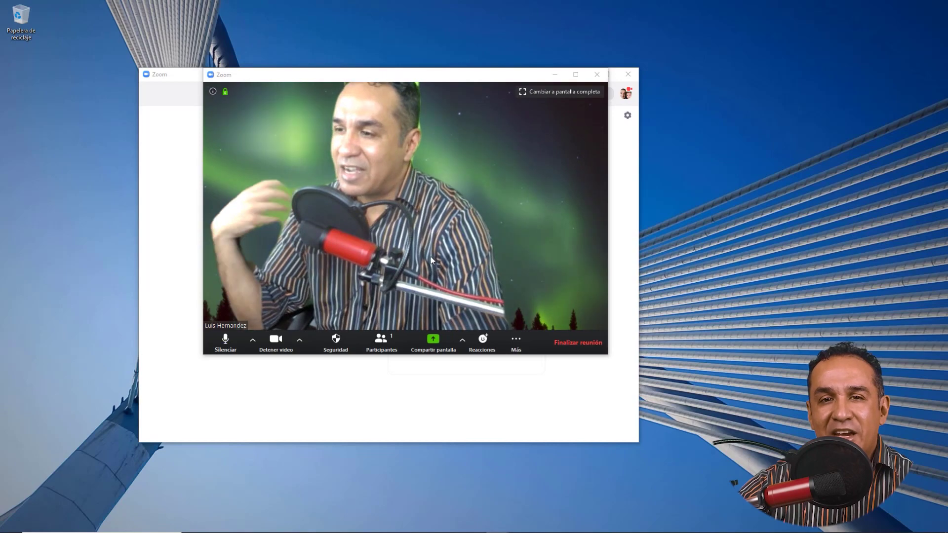
click(434, 340)
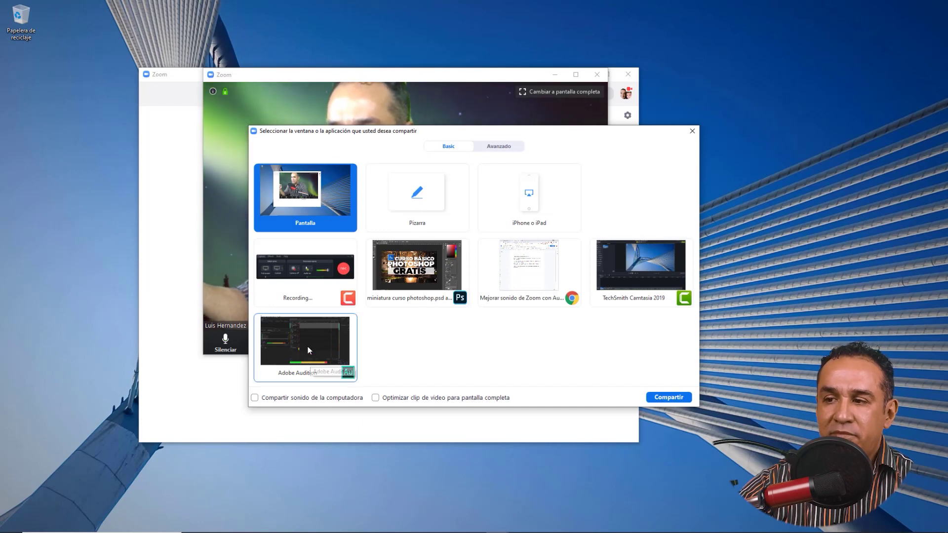
click(416, 275)
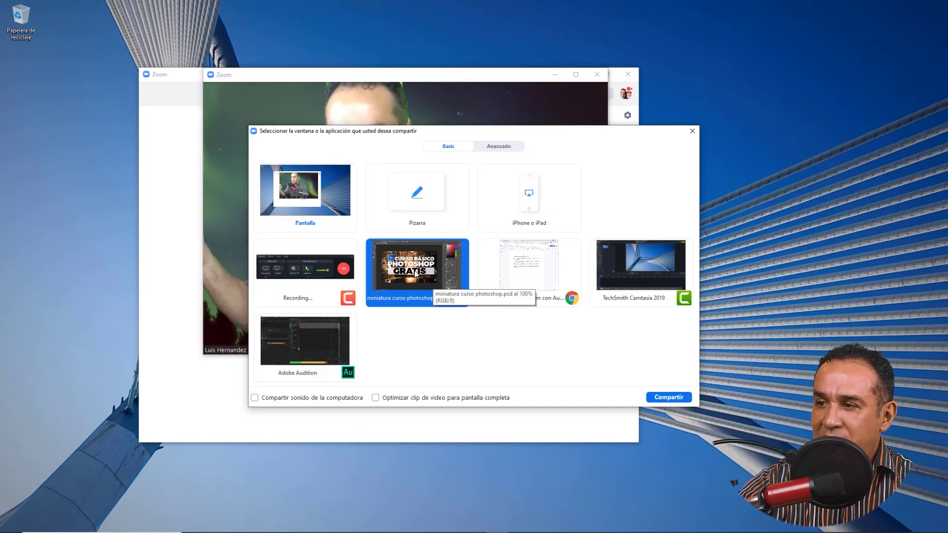
click(255, 399)
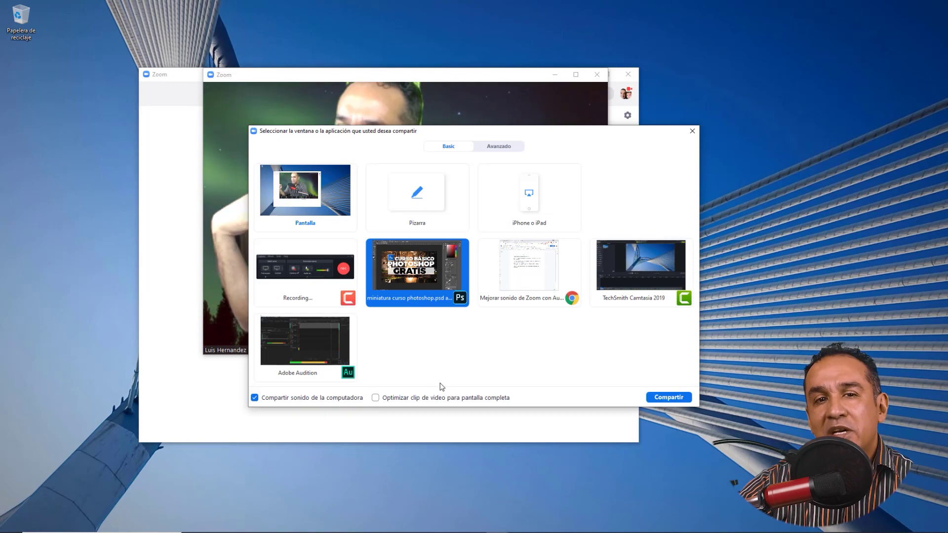
click(668, 399)
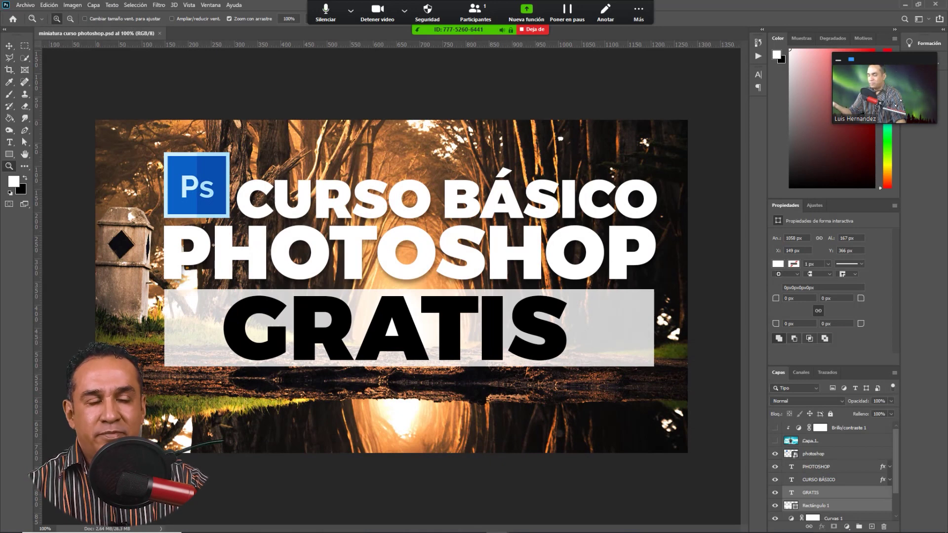
Move the floating meeting video off the Color panel and fit the Photoshop image to the screen with the Zoom tool
drag(875, 63, 654, 38)
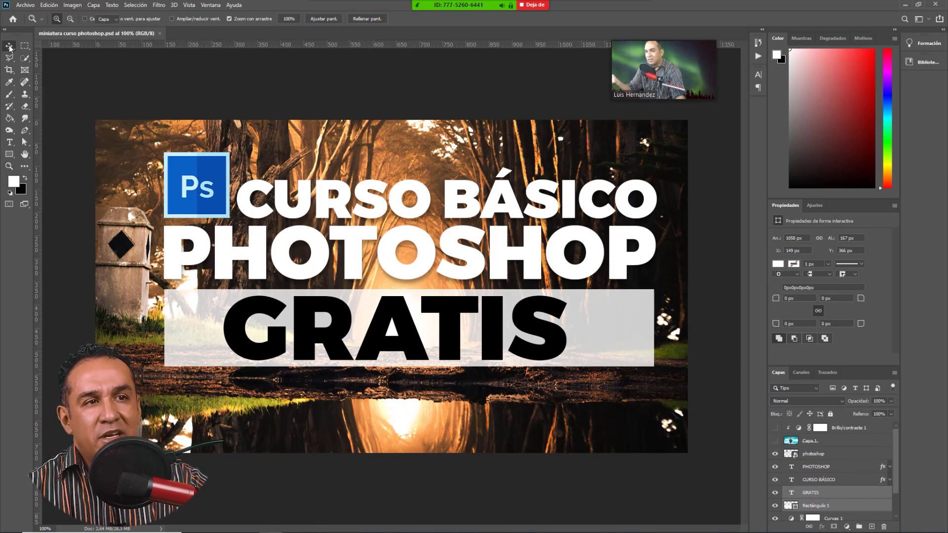
click(8, 167)
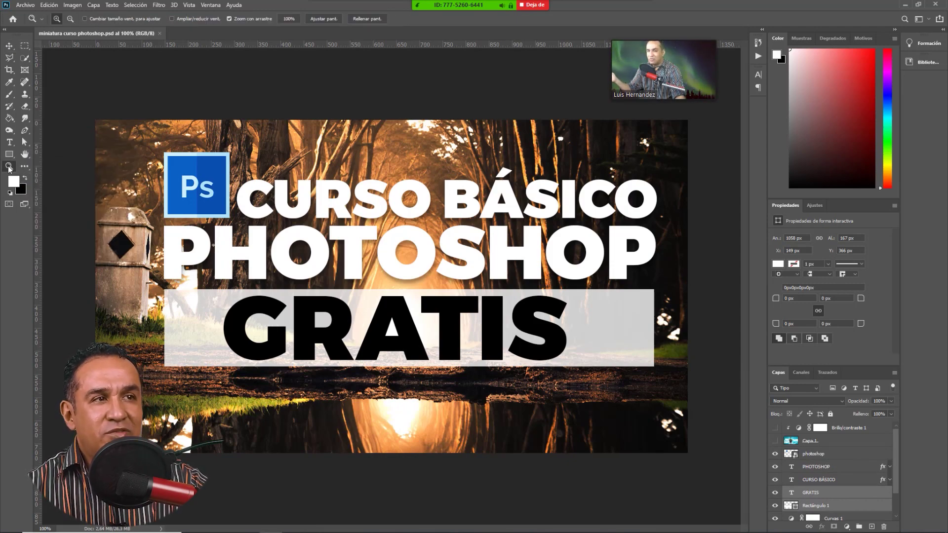
click(319, 20)
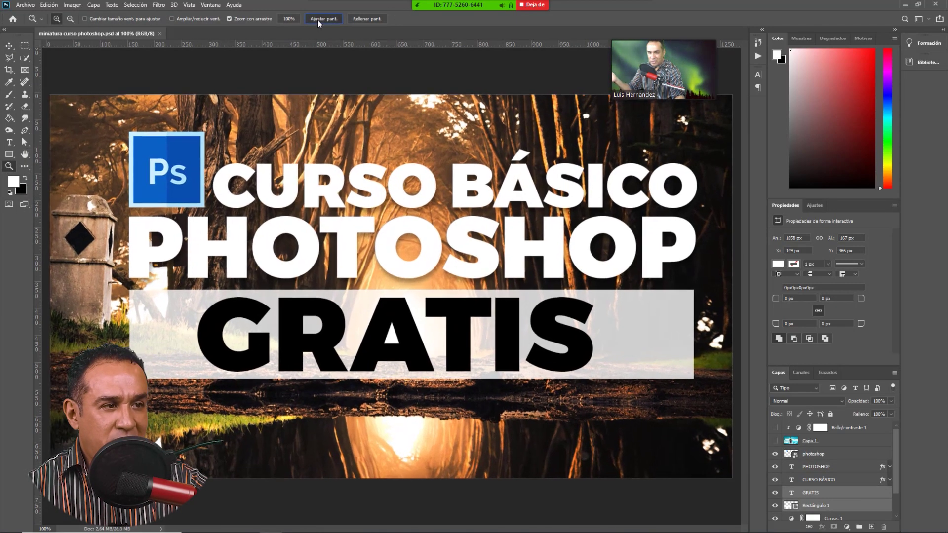